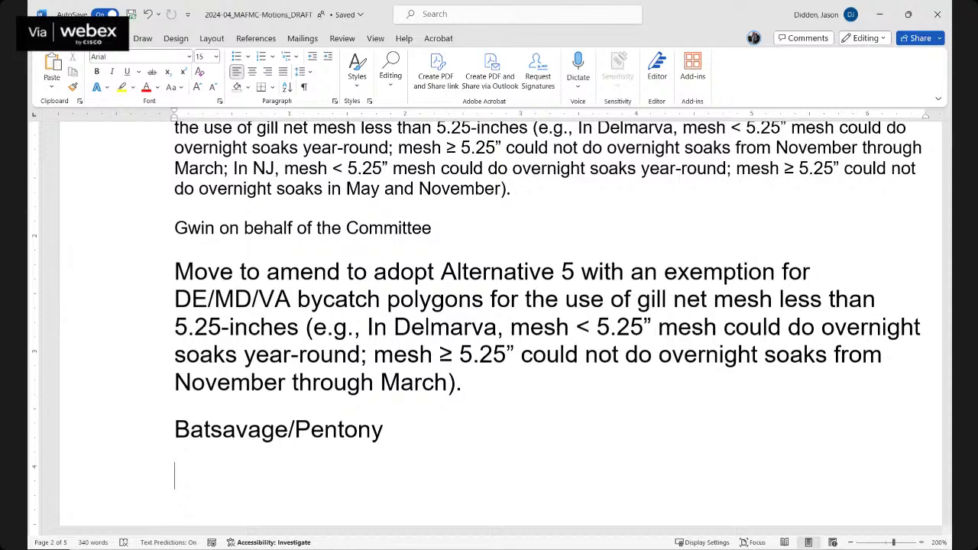
- Record the vote tally 19/1/0 on the line below the amendment's mover and seconder
type("18/")
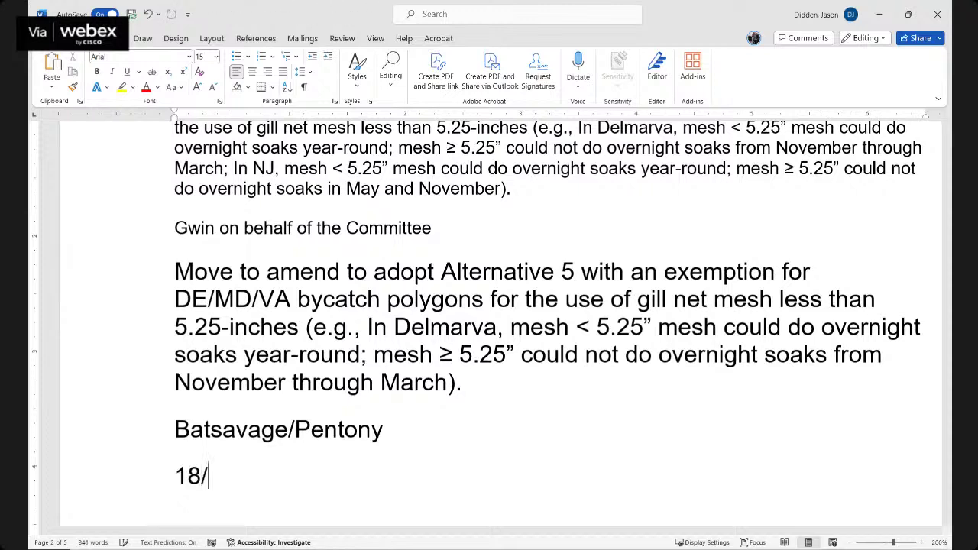
key("BackSpace")
key("BackSpace")
type("9")
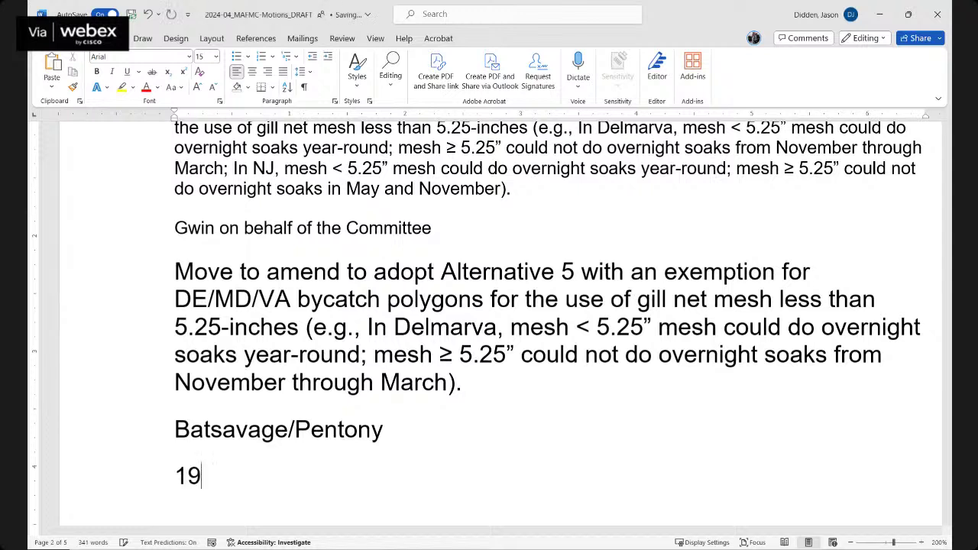
type("/")
type("1/")
type("0")
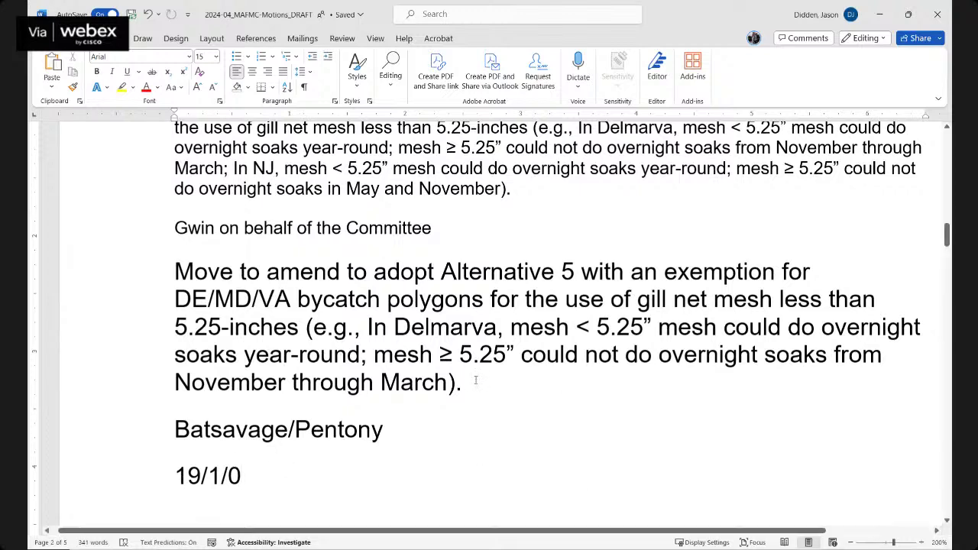
- Add a block of blank lines below the vote tally and paste a copy of the amendment motion's text there
left_click_drag(475, 379, 207, 275)
key("ctrl+c")
key("shift+F5")
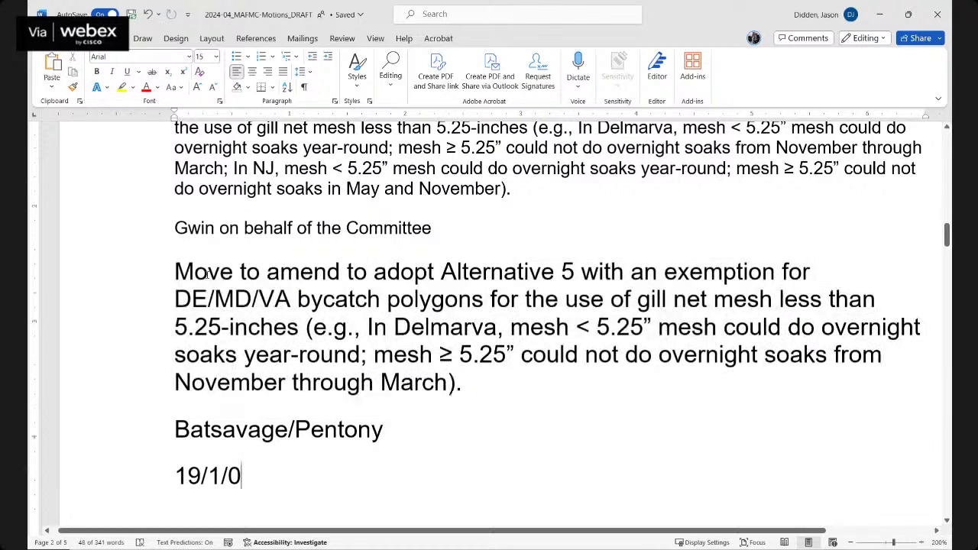
key("Return")
key("Return")
key("Return")
key("Return")
key("Return")
key("Return")
key("Return")
key("Return")
key("Return")
key("Return")
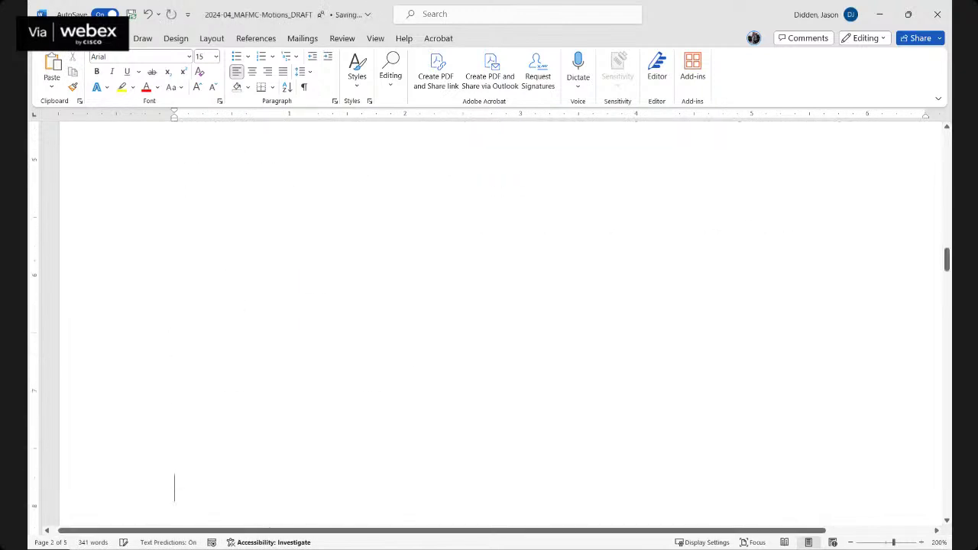
key("Up")
key("Up")
key("Up")
key("Up")
key("Up")
key("Up")
key("Up")
key("Up")
key("Up")
key("Up")
key("ctrl+v")
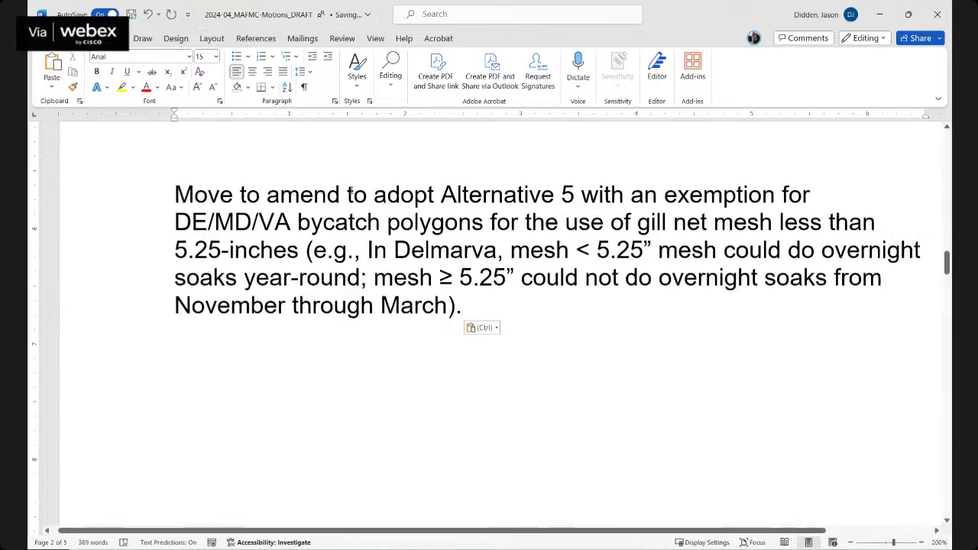
- Remove "amend to" from the copied motion so it begins "Move to adopt Alternative 5"
left_click(351, 194)
key("BackSpace")
key("BackSpace")
key("BackSpace")
key("BackSpace")
key("BackSpace")
key("BackSpace")
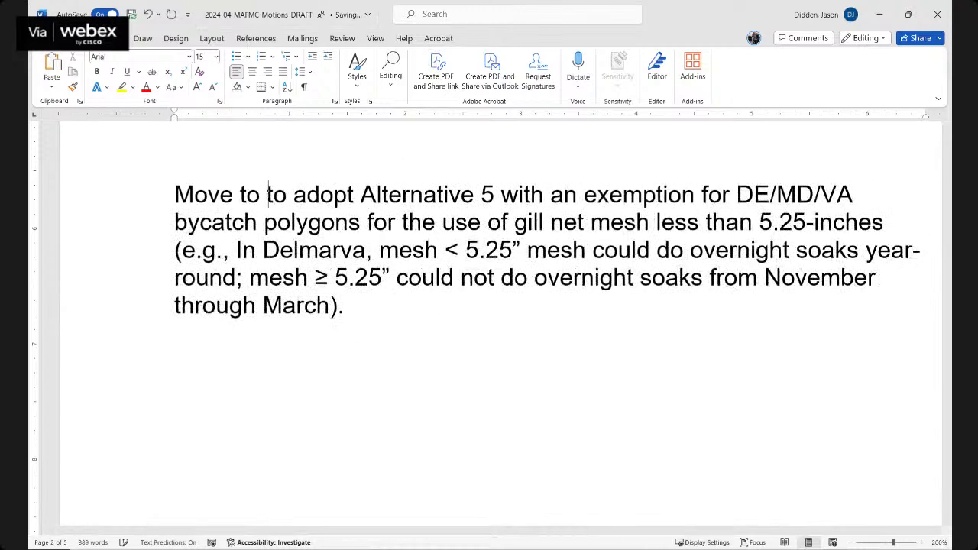
key("BackSpace")
key("BackSpace")
key("BackSpace")
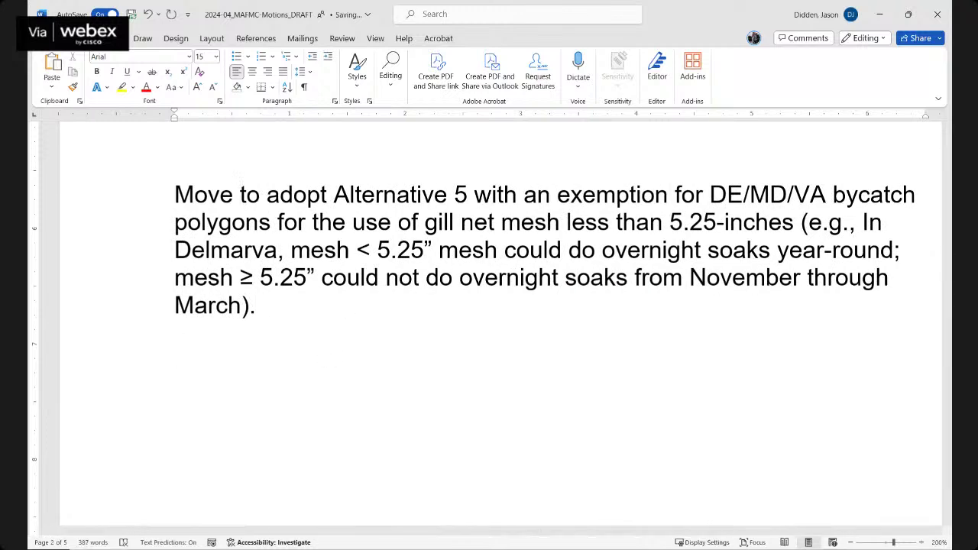
type("(A")
key("BackSpace")
type("Main")
key("BackSpace")
key("BackSpace")
key("BackSpace")
key("BackSpace")
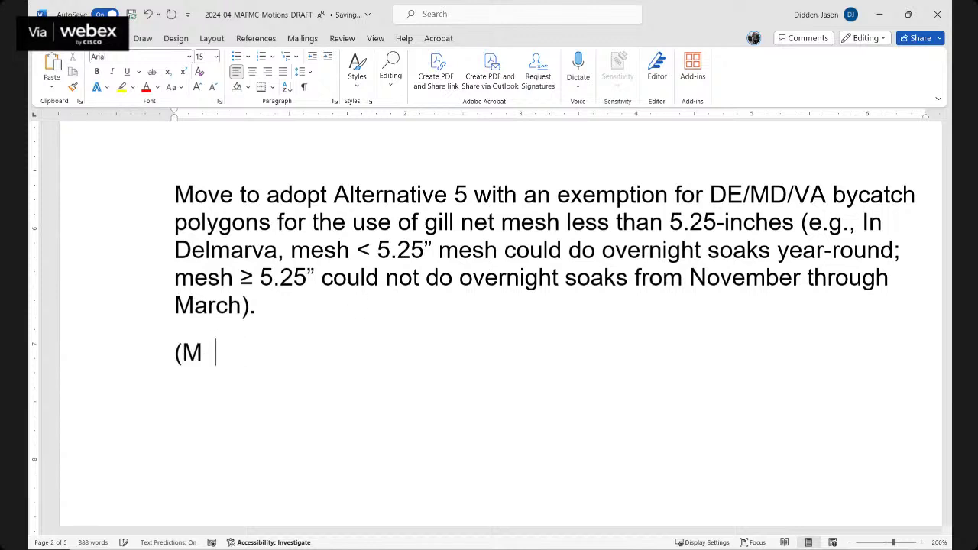
key("BackSpace")
key("BackSpace")
key("BackSpace")
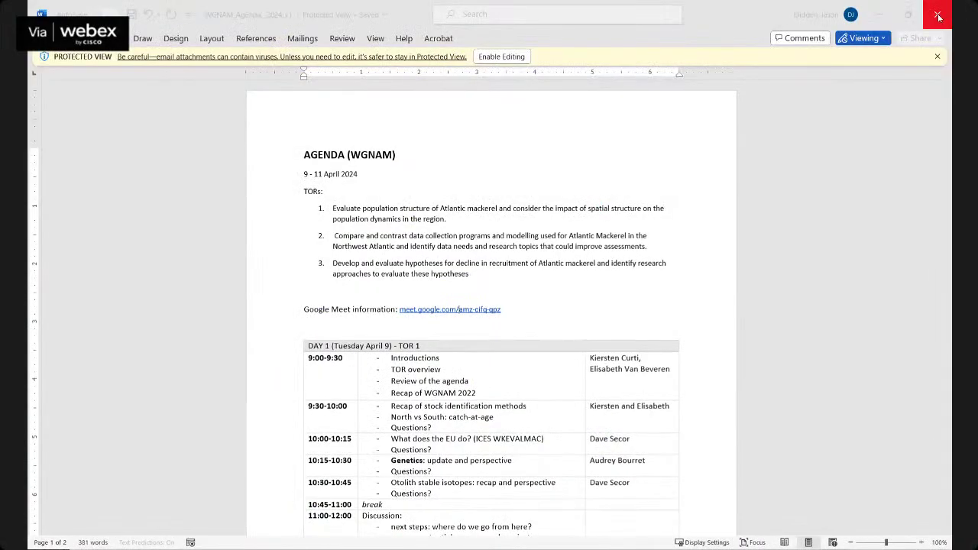
- Close the WGNAM agenda document and insert a blank line above the copied "Move to adopt Alternative 5" motion
left_click(938, 17)
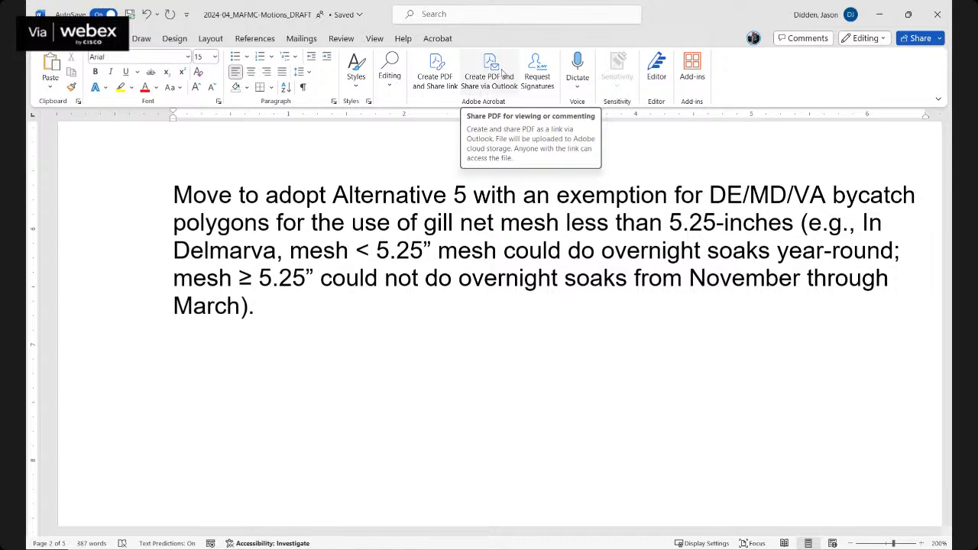
left_click(175, 194)
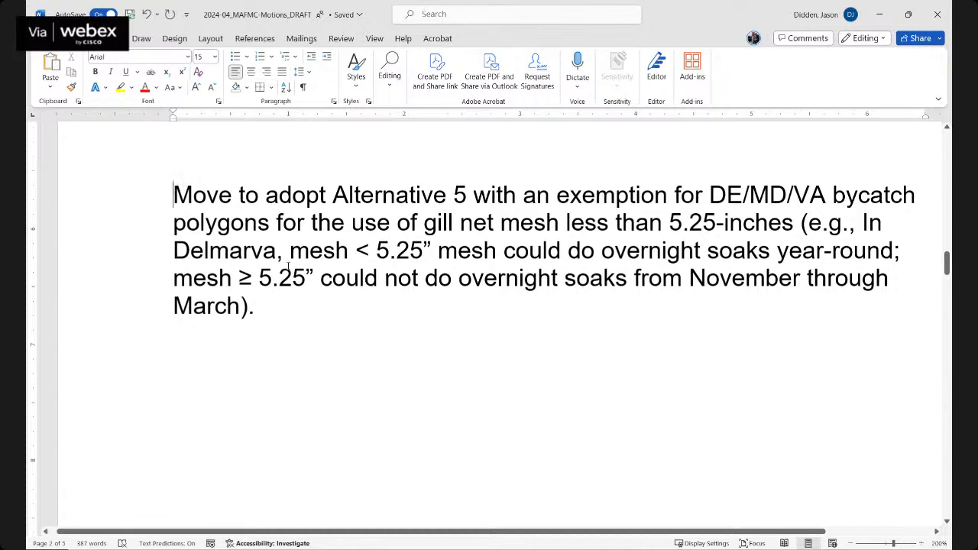
key("Return")
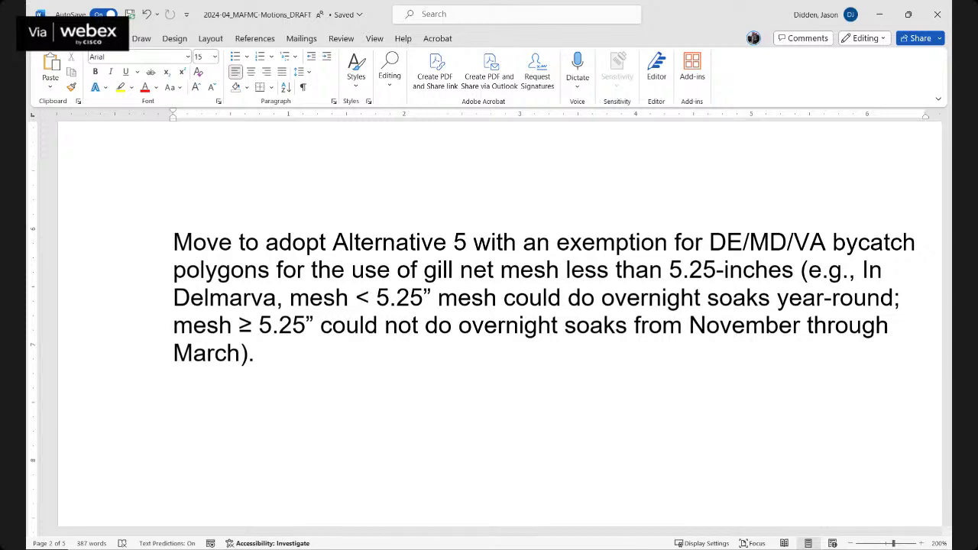
- Set the font size of the copied "Move to adopt Alternative 5" motion to 17
triple_click(202, 262)
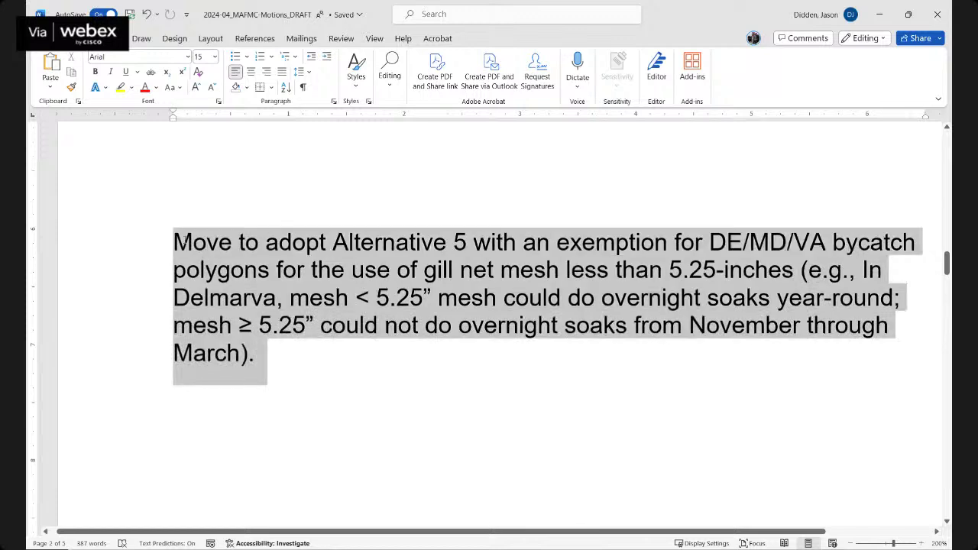
left_click(203, 57)
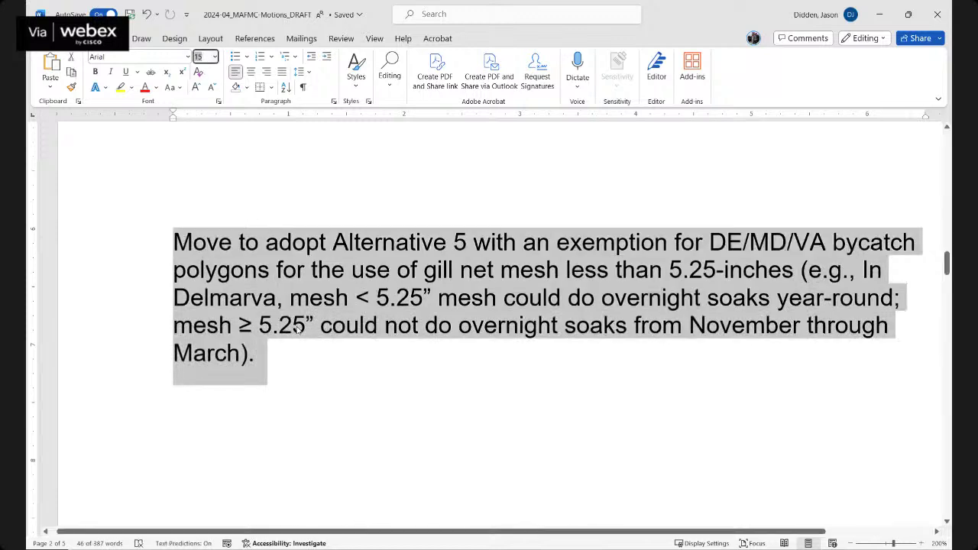
type("1")
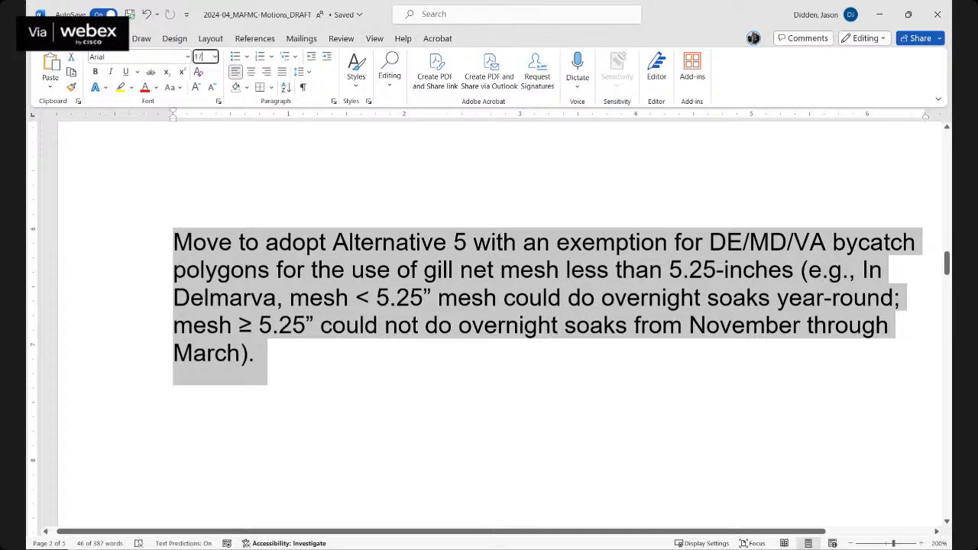
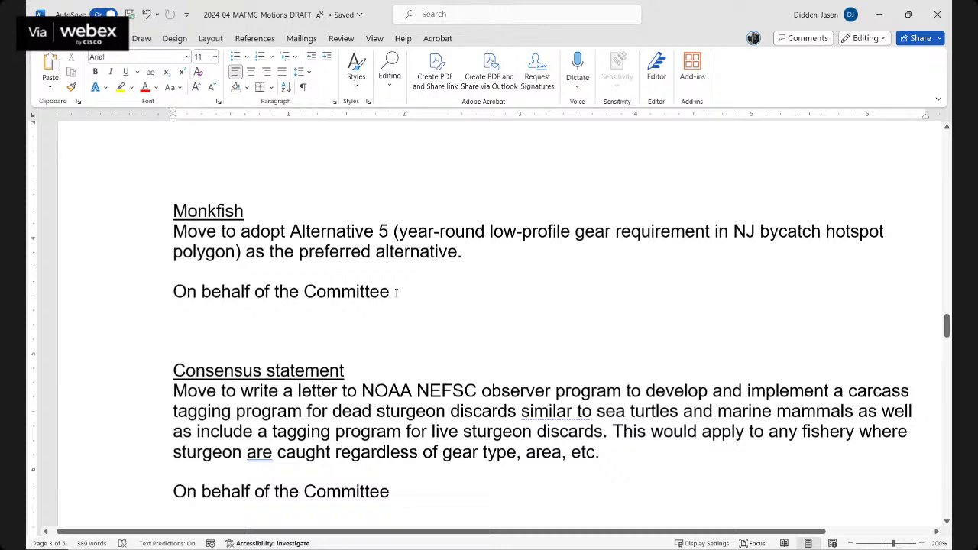
- Set the font size of the Monkfish heading, motion and committee line to 17
left_click_drag(382, 313, 168, 206)
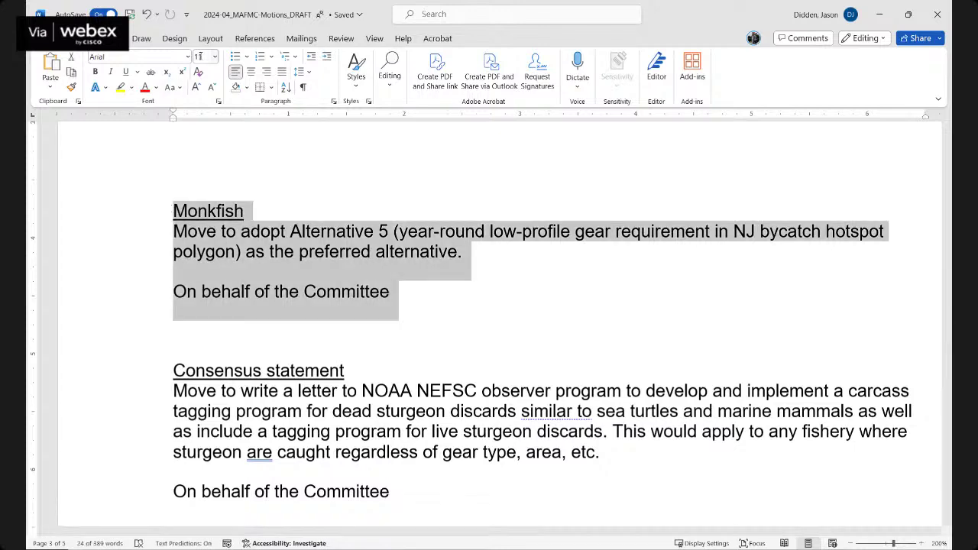
type("1")
key("Return")
left_click(595, 370)
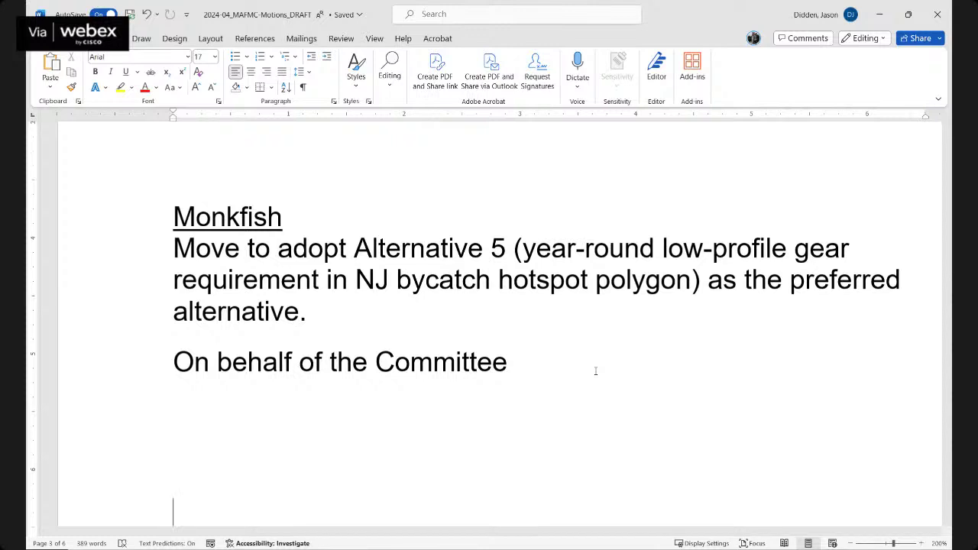
- Add "Motion passed unanimously" on a new line below the Monkfish motion's committee line, followed by an empty line
left_click(574, 350)
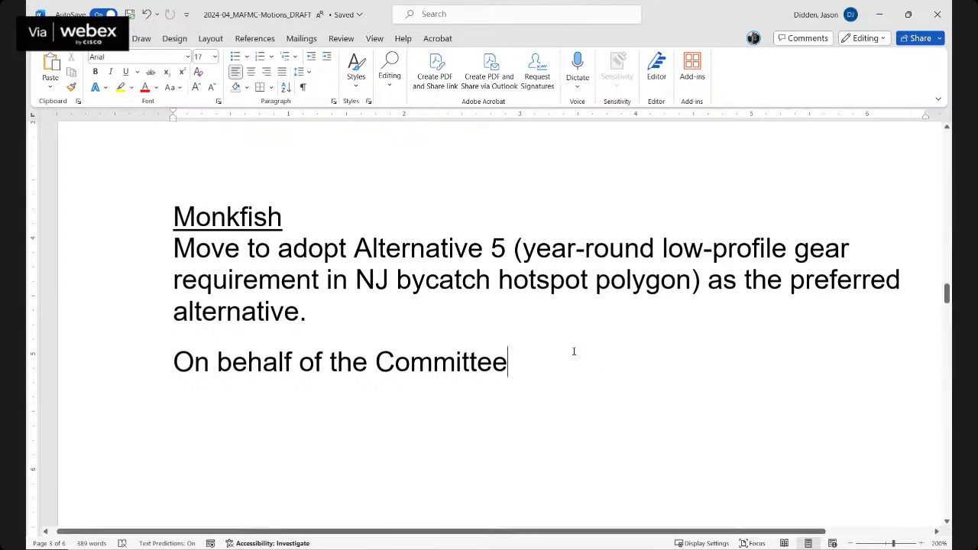
key("Return")
left_click(567, 359)
key("Return")
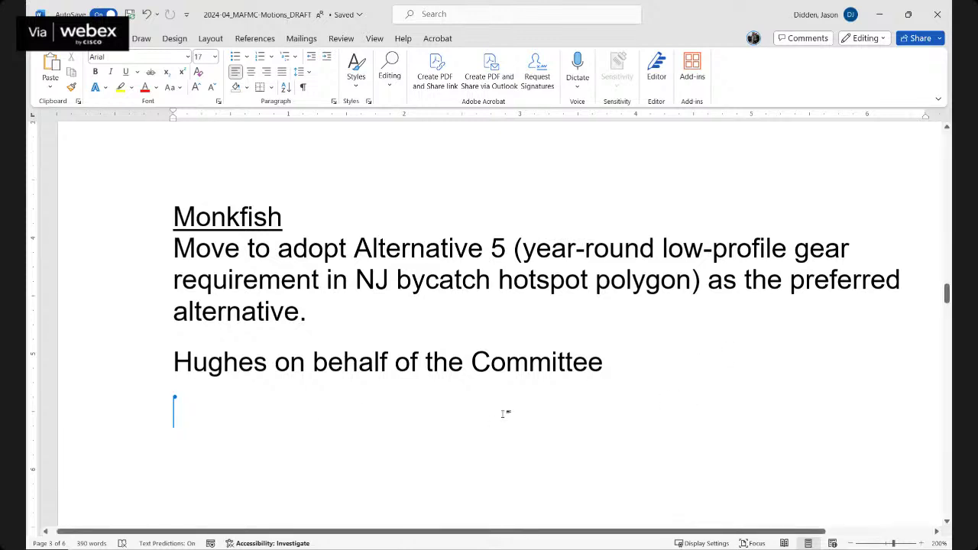
type("Motio")
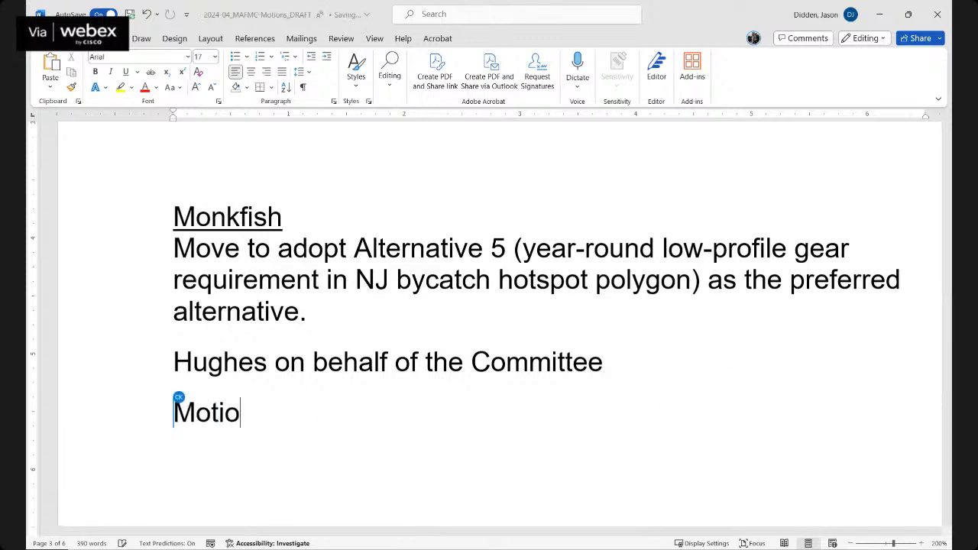
type("n pa")
key("Tab")
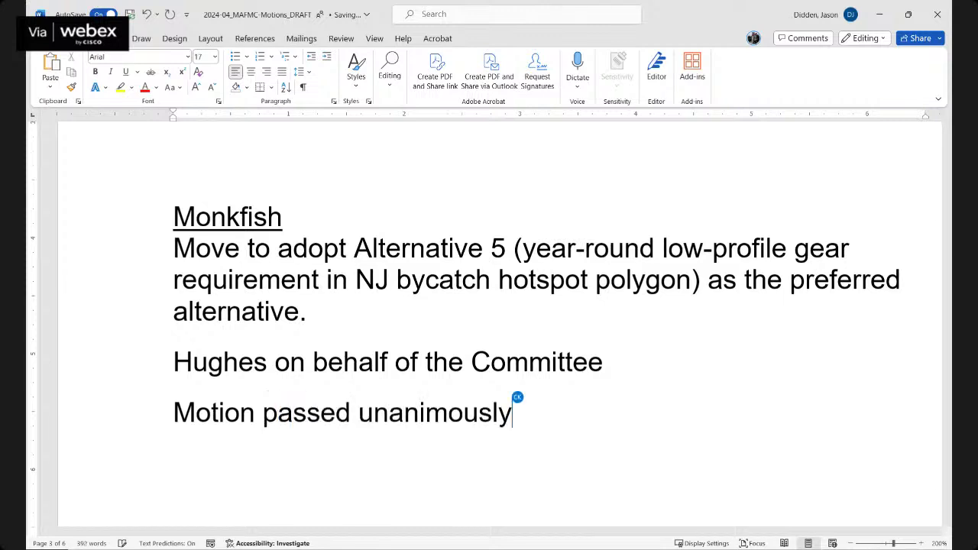
key("Return")
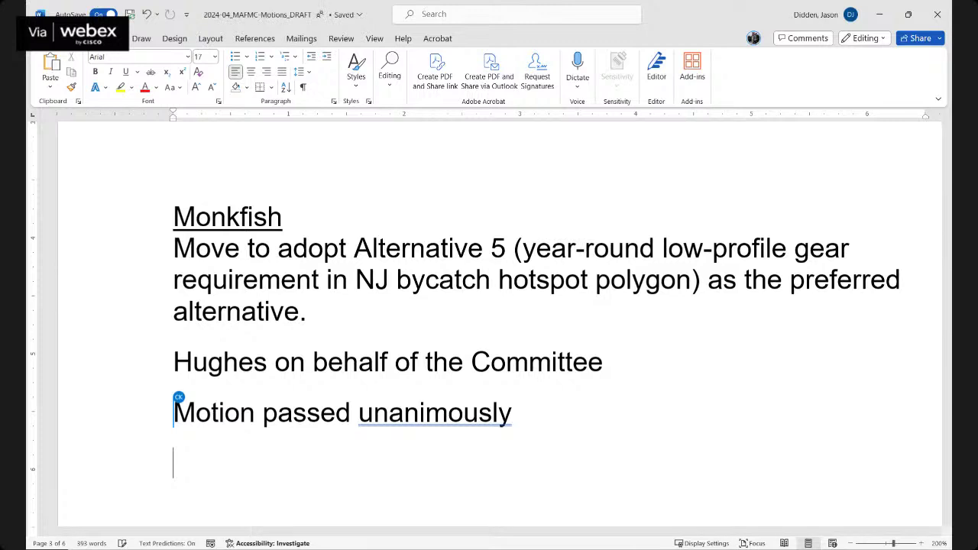
- Insert blank space below the consensus statement's committee line to push the "Motion to submit" section further down
key("Down")
key("Down")
key("Down")
key("Down")
key("Down")
key("Down")
key("Down")
key("Down")
key("Down")
key("Down")
key("Down")
key("Down")
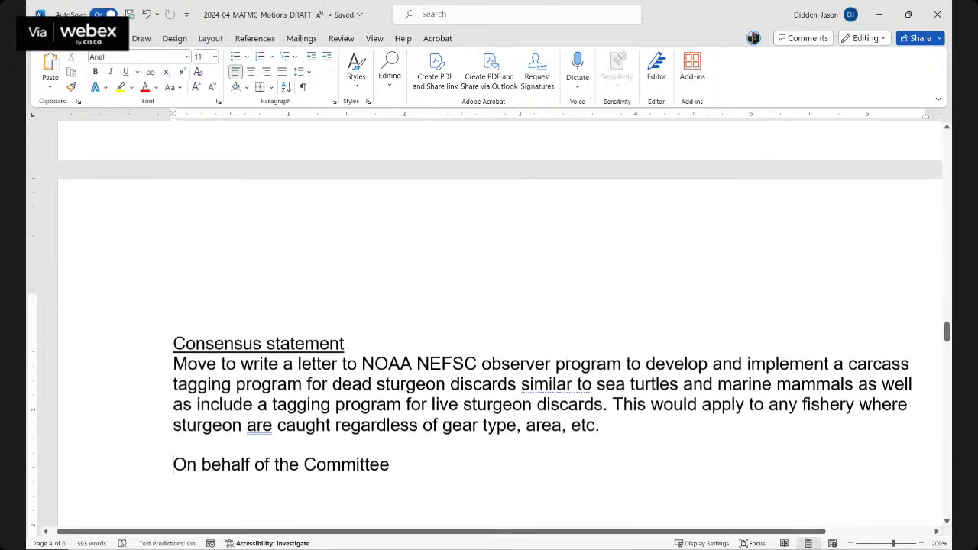
key("Down")
key("Down")
key("Down")
key("Down")
key("Down")
key("Down")
key("Up")
key("Up")
key("Up")
key("Up")
key("Up")
key("Up")
left_click(946, 523)
left_click(947, 523)
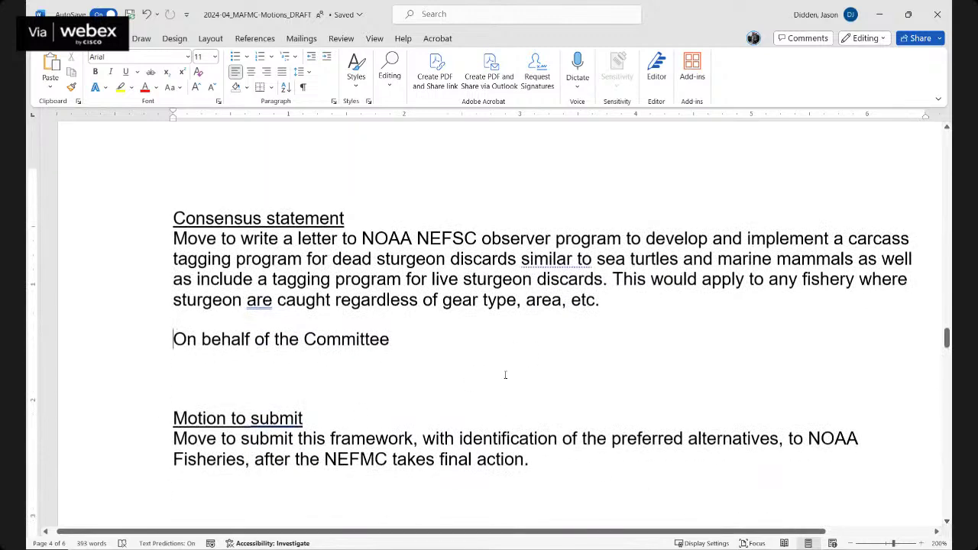
left_click(504, 375)
key("ctrl+Return")
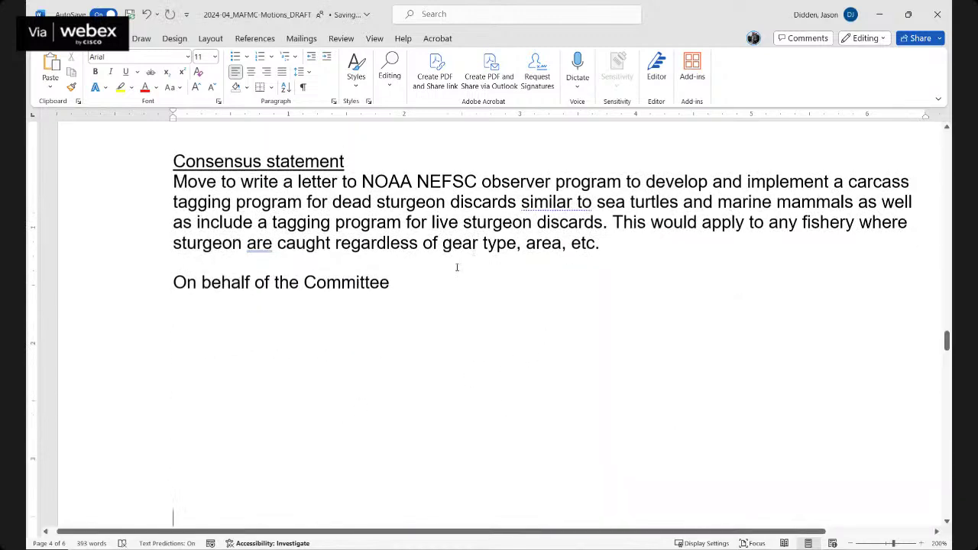
- Set the font size of the "Consensus statement" heading, motion and committee line to 17
left_click_drag(434, 286, 120, 162)
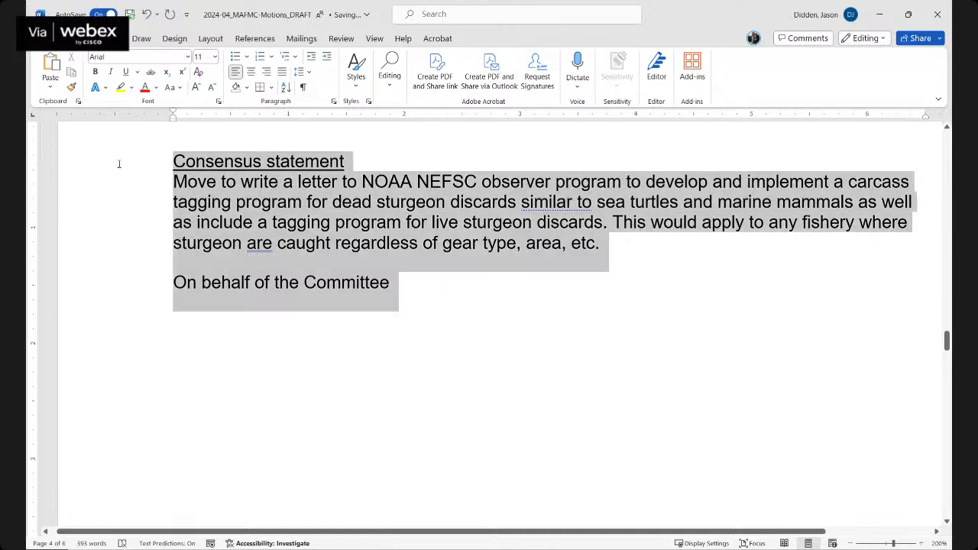
left_click(199, 57)
type("17")
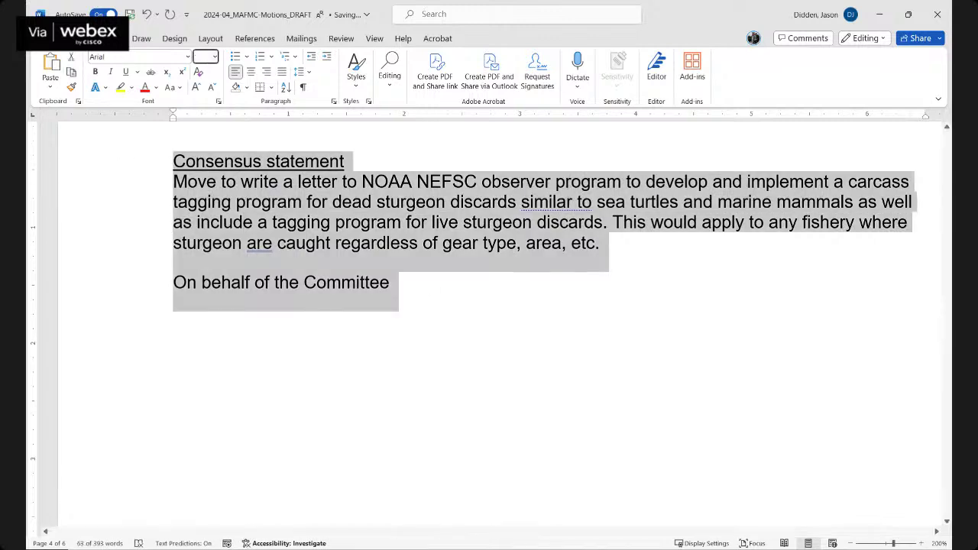
key("Return")
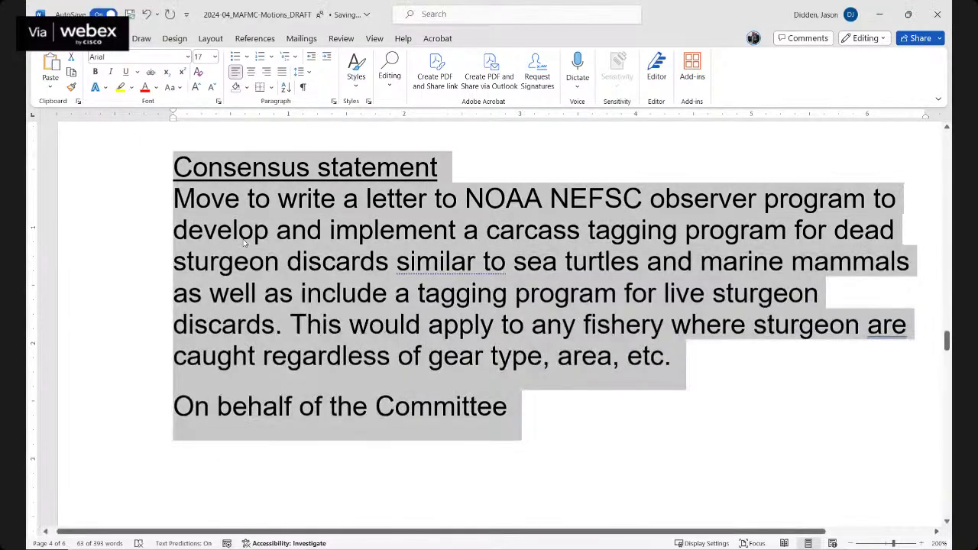
- Put the mover's surname before the consensus statement's "On behalf of the Committee" and add "Motion passes unanimously" on the line beneath
left_click(562, 436)
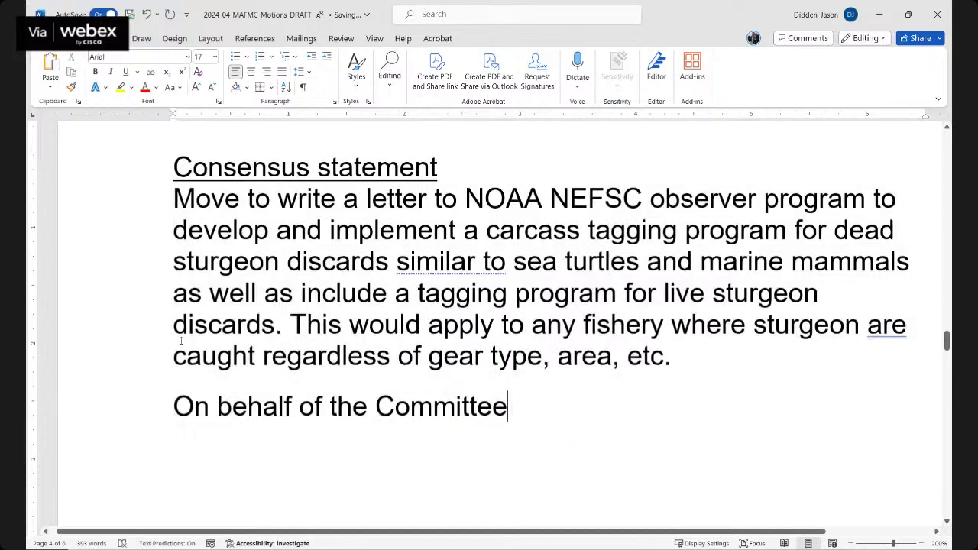
key("Home")
type("Hughes")
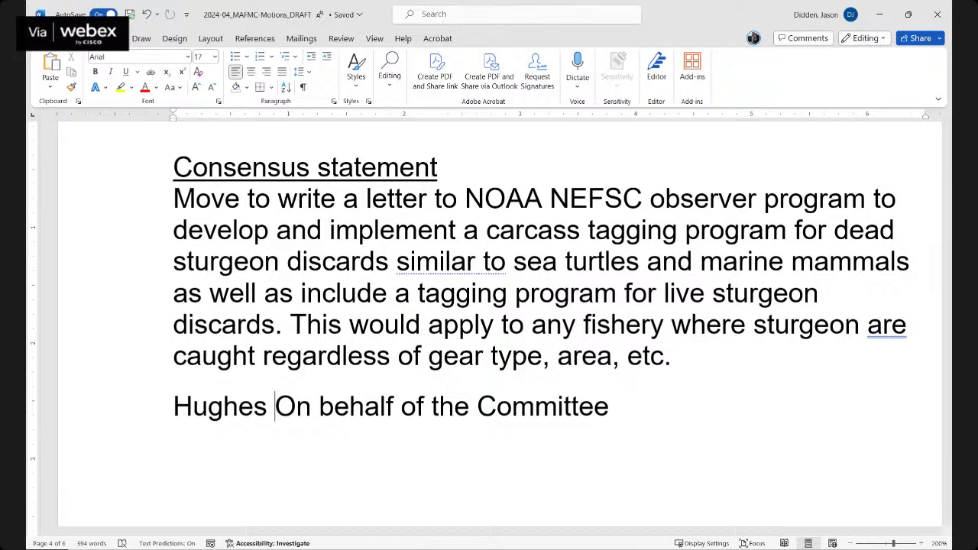
left_click(174, 451)
type("Motion ")
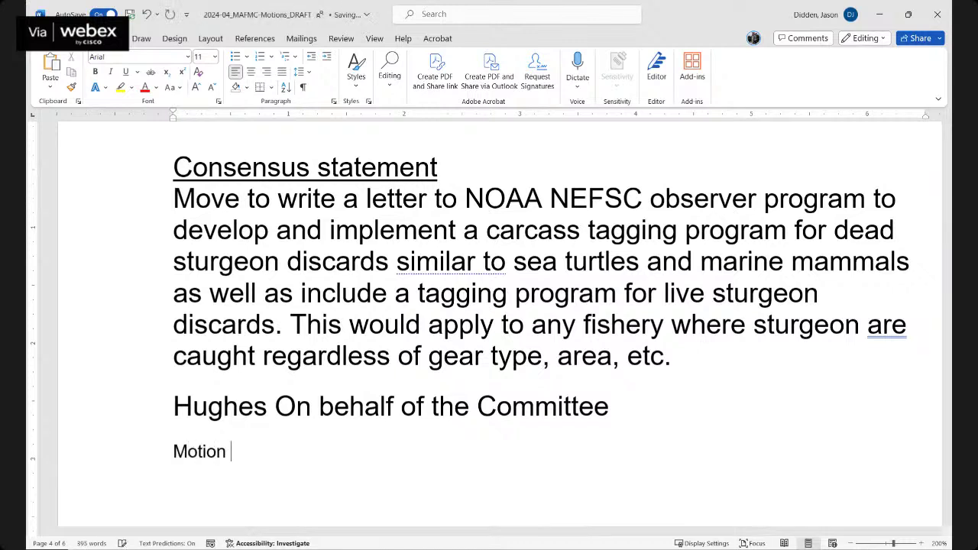
type("passes un")
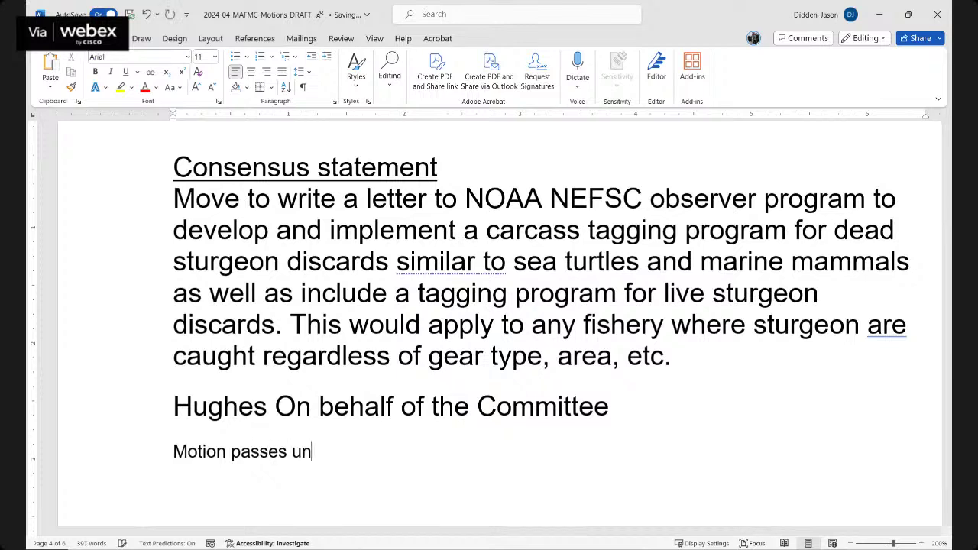
type("a")
key("Tab")
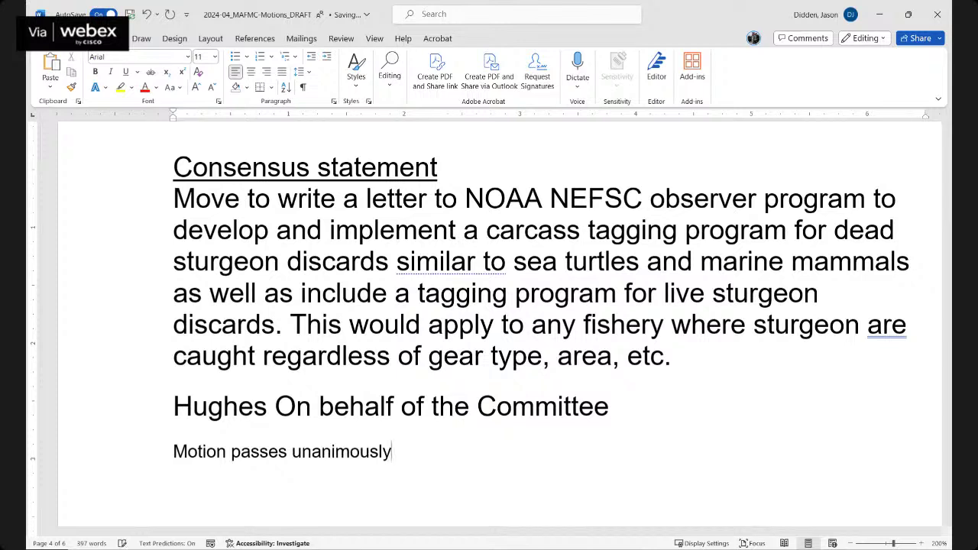
- Extend the consensus statement's vote outcome line with "with one abstention from NMFS"
type("with one abstent")
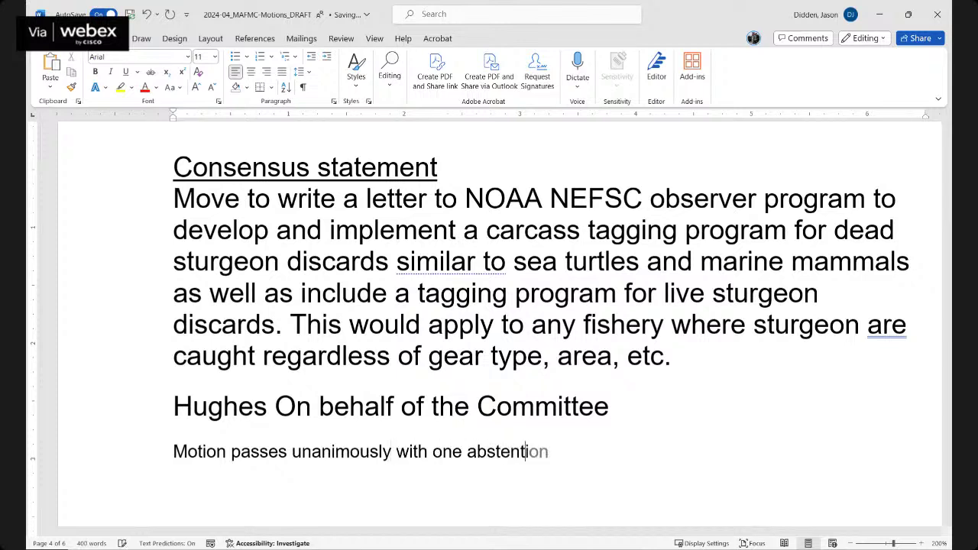
key("Tab")
type("from NMFS")
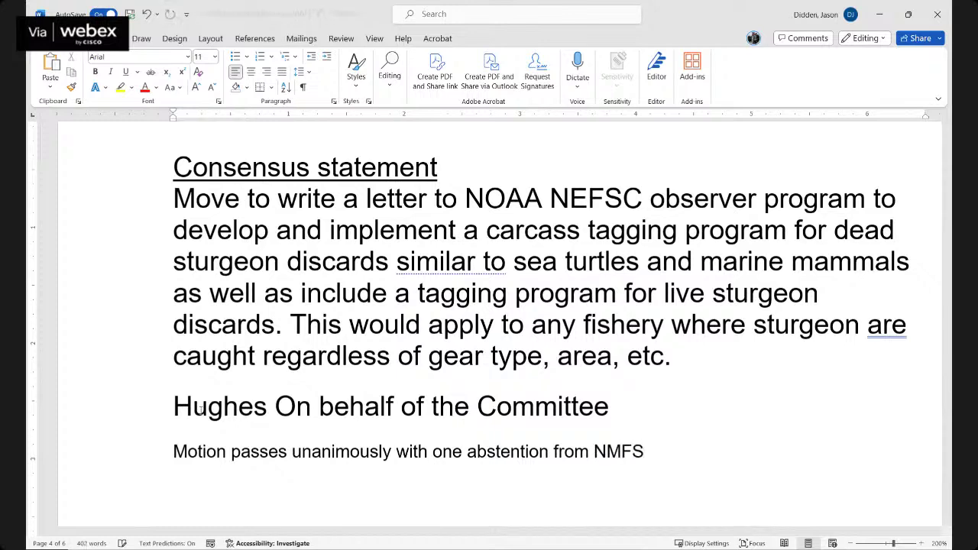
- Set the font size of the "Motion to submit" heading and its motion text to 18
scroll(201, 409, "down", 10)
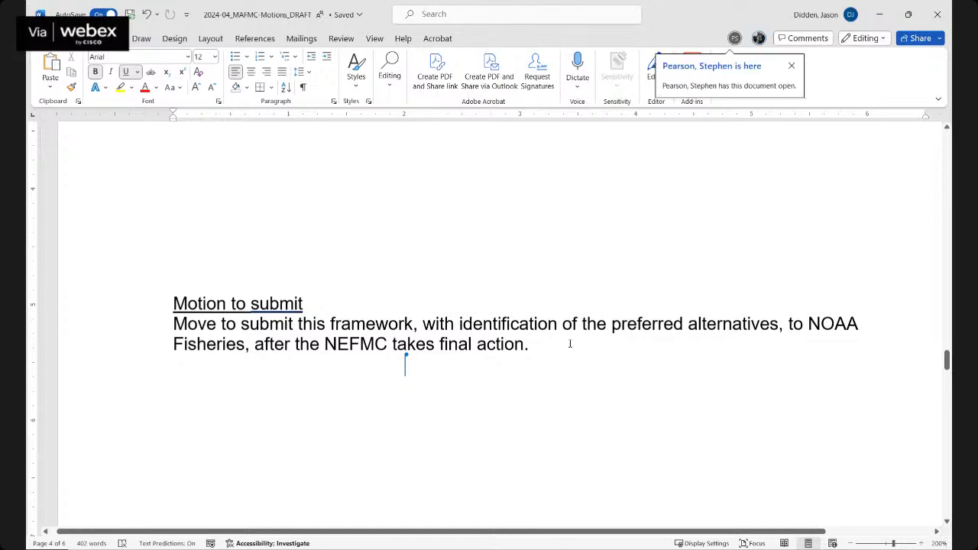
left_click_drag(569, 344, 184, 260)
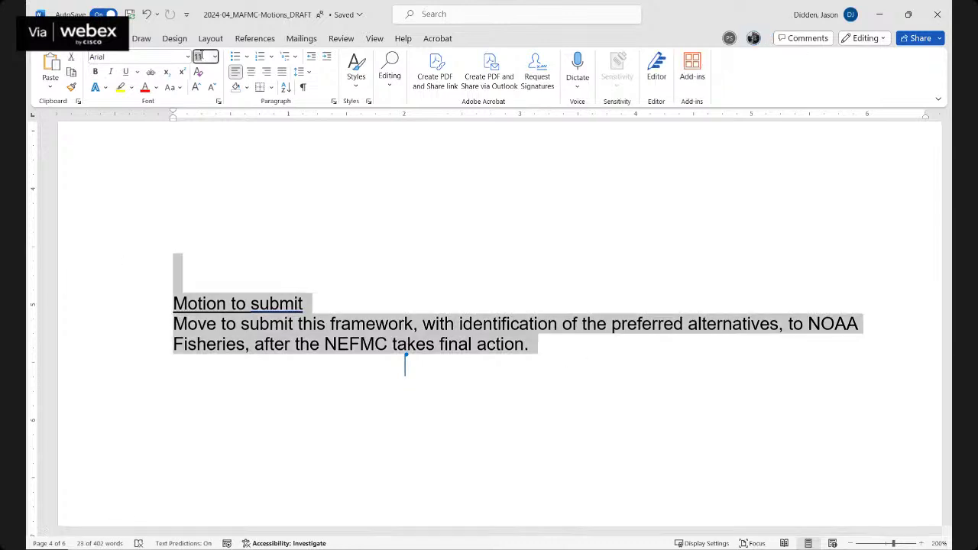
type("18")
key("Return")
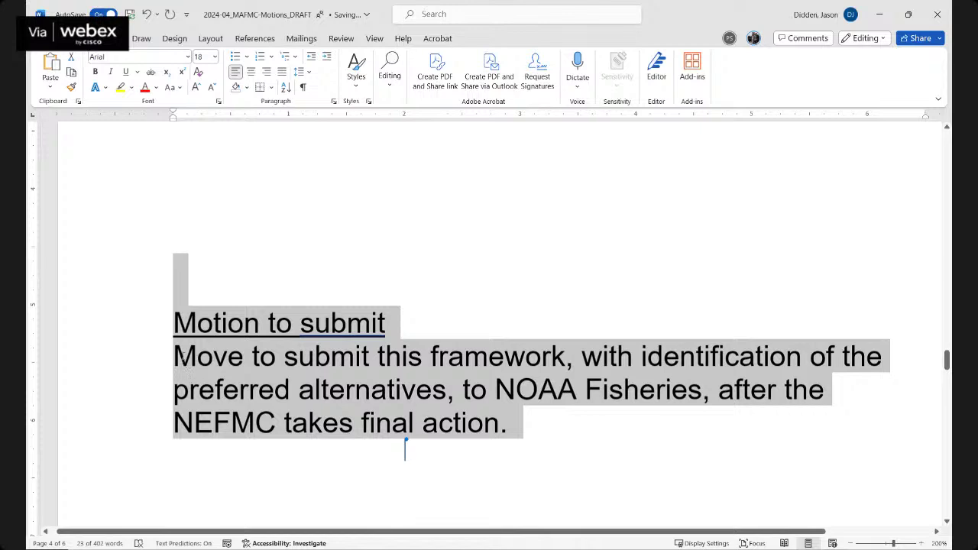
- Insert "I" before "Move to submit this framework" at the start of the motion text
left_click(184, 357)
type("O")
key("BackSpace")
type("I")
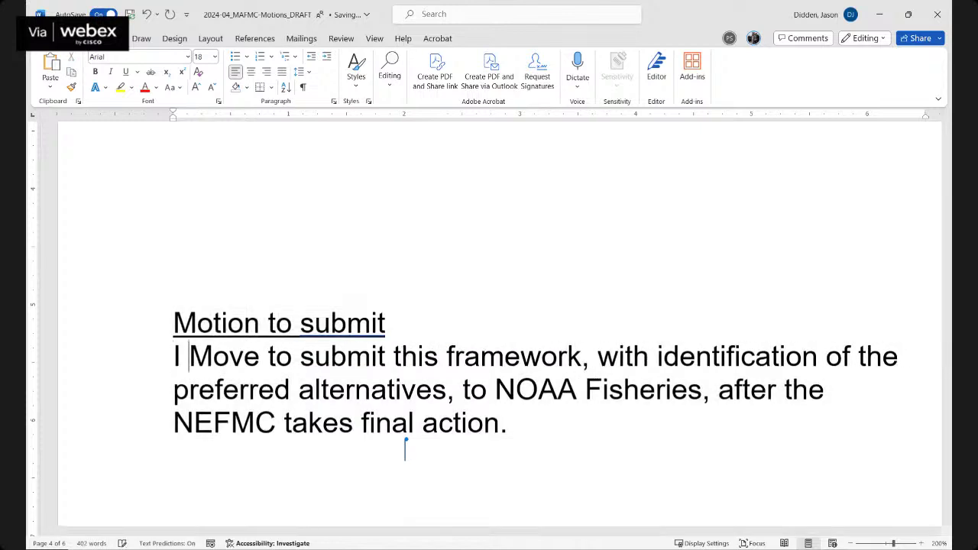
- Start a mover line below the submit motion, leaving an empty line between, and remove the "I" before "Move to submit"
left_click(533, 424)
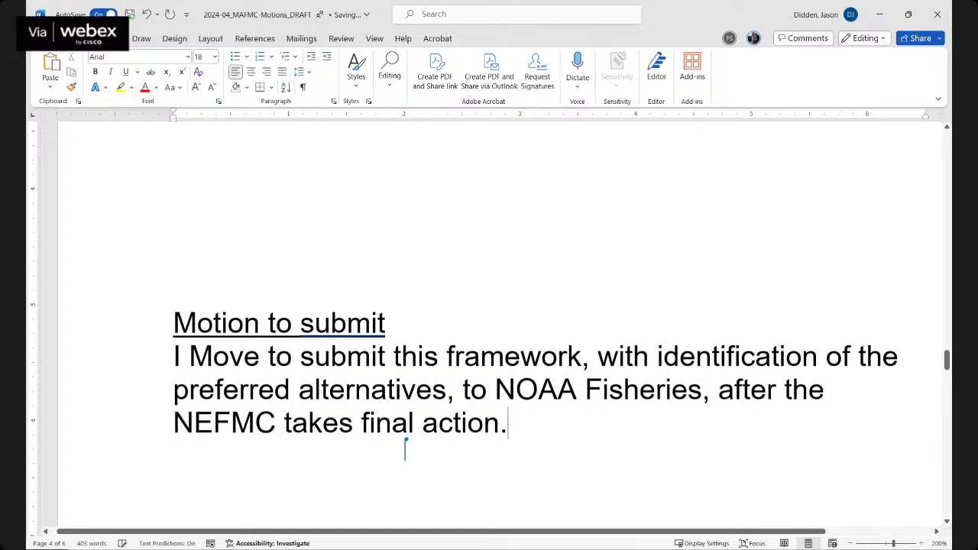
key("Return")
scroll(532, 424, "down", 1)
type("H")
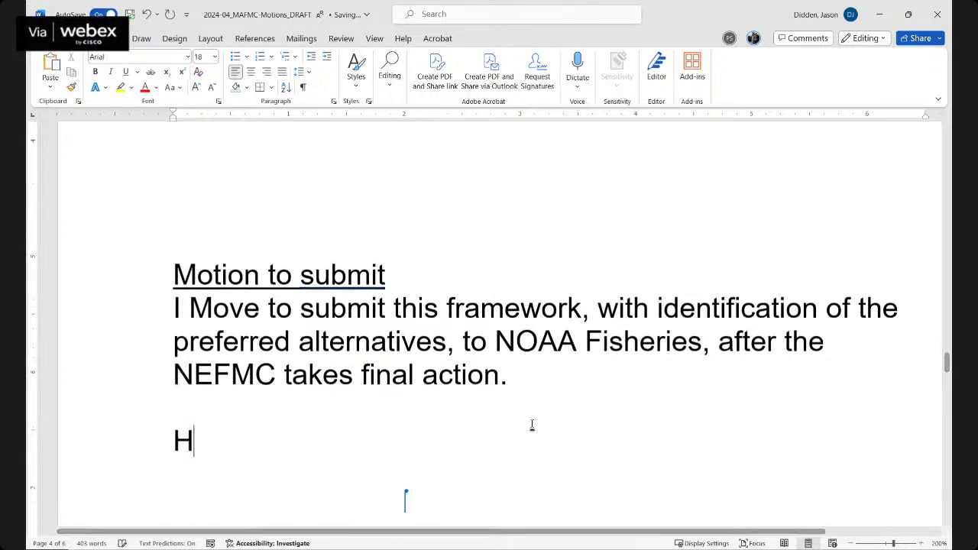
key("BackSpace")
key("BackSpace")
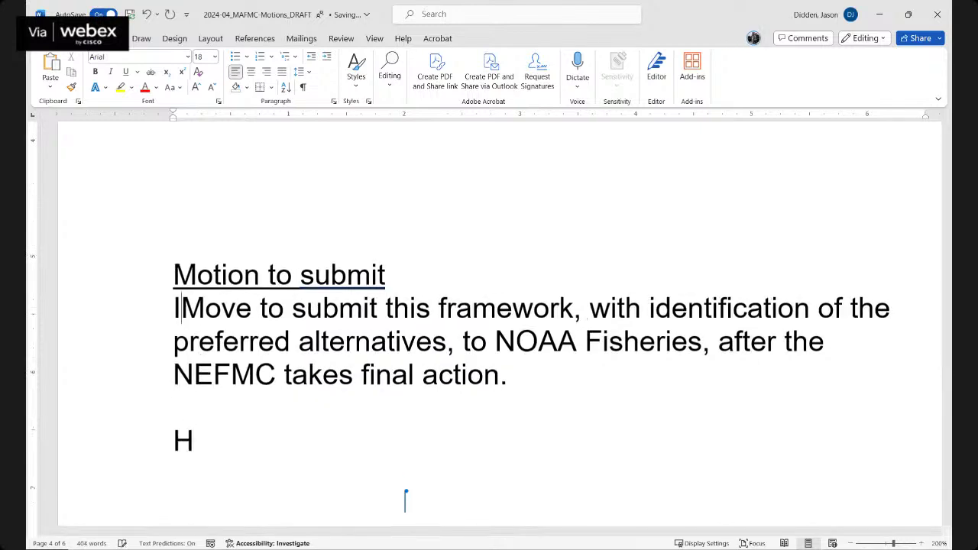
- Complete the line below the submit motion with the mover's and seconder's surnames, separated by a slash
key("Down")
key("Down")
key("Down")
key("Down")
key("End")
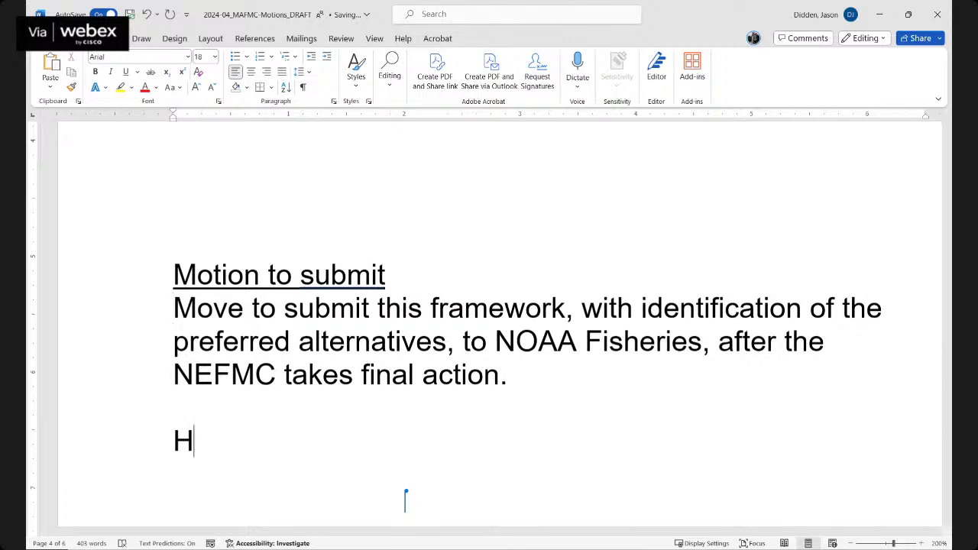
type("ughe3s/")
key("BackSpace")
key("BackSpace")
key("BackSpace")
type("s")
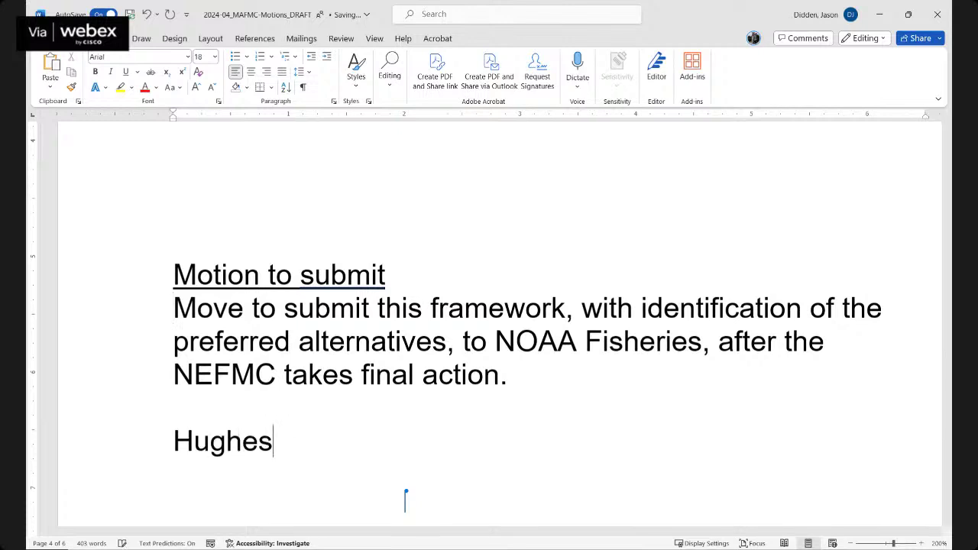
type("/")
type("Grist")
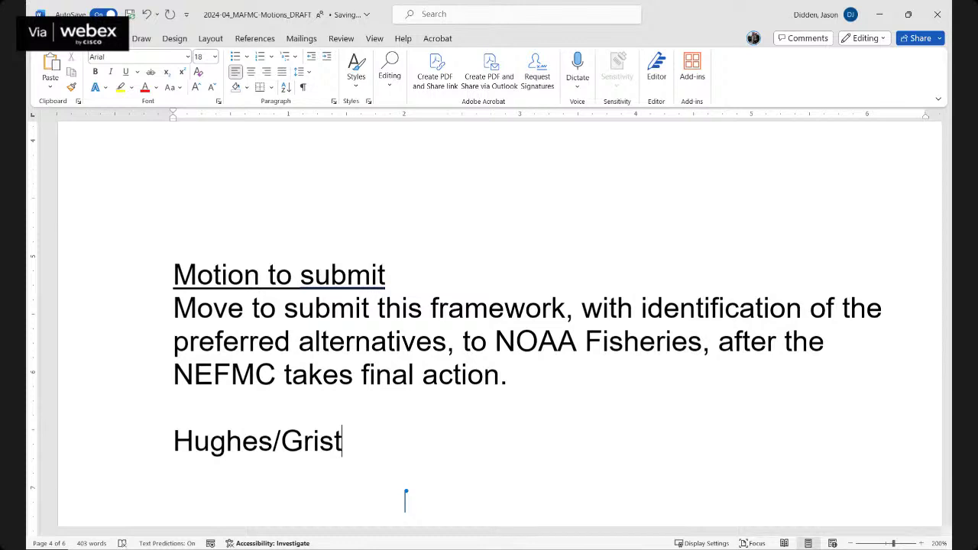